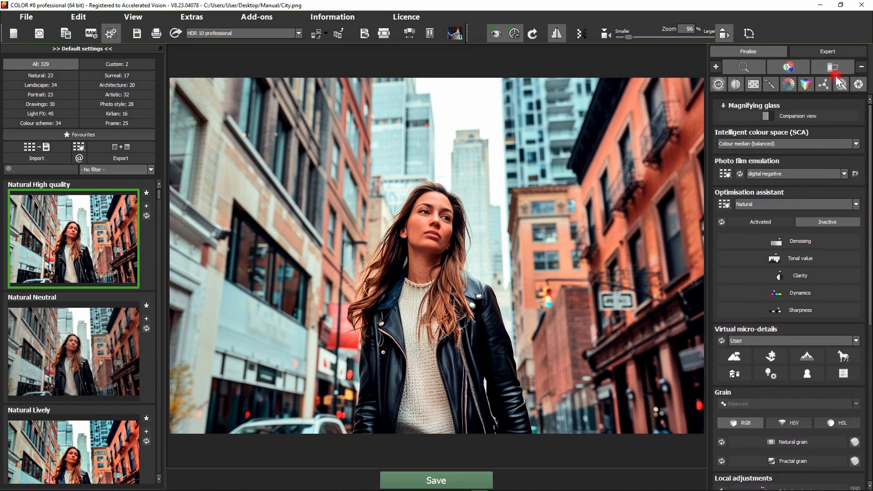
Show only the local adjustments settings and open selective drawing for the City image.
{"action": "left_click", "coordinate": [862, 68]}
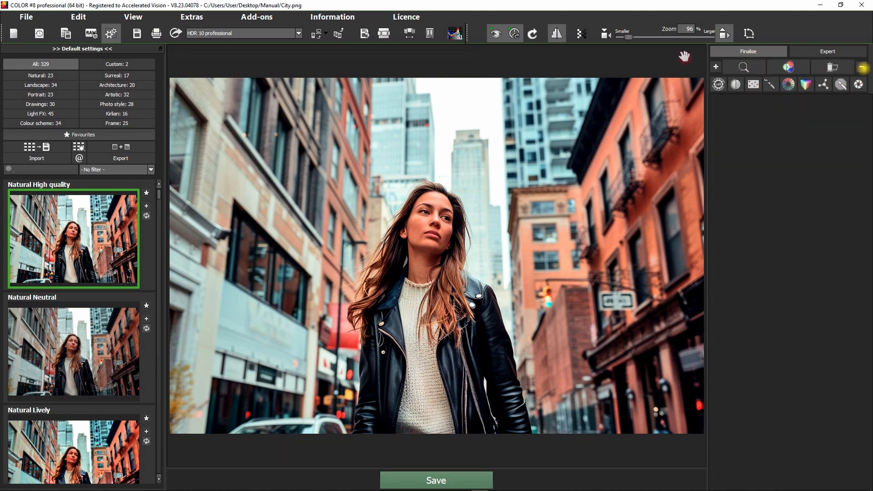
{"action": "left_click", "coordinate": [770, 83]}
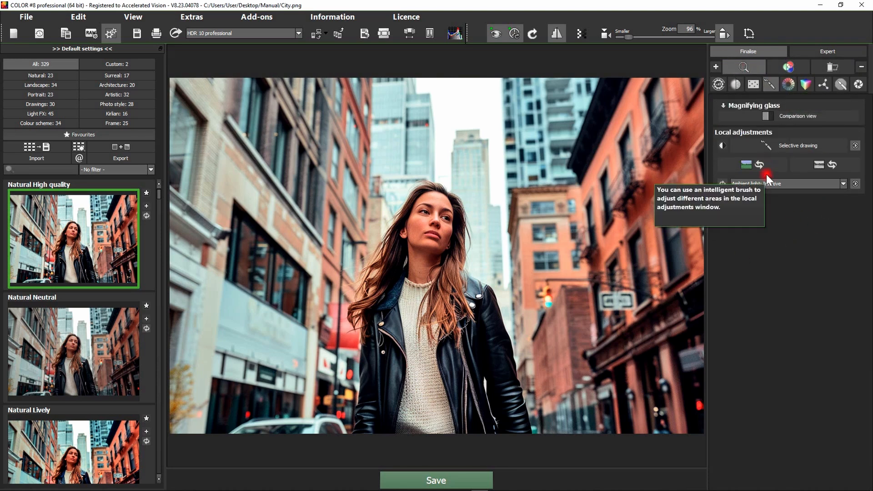
{"action": "left_click", "coordinate": [758, 103]}
{"action": "left_click", "coordinate": [757, 103]}
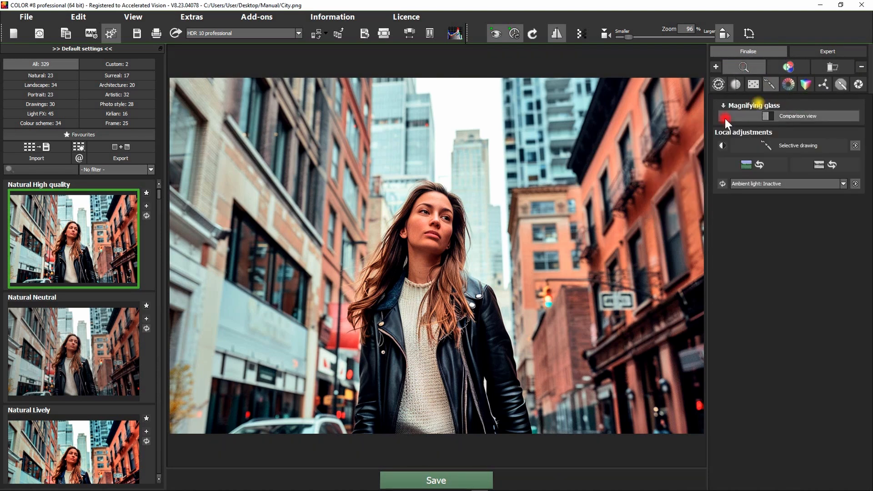
{"action": "left_click", "coordinate": [778, 146]}
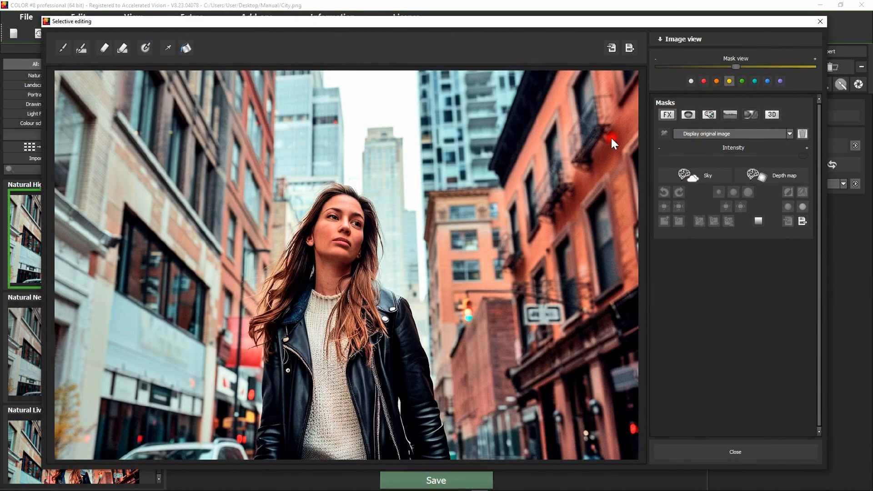
Activate the 3D depth map mask and set its mask view colour to white.
{"action": "left_click", "coordinate": [772, 114]}
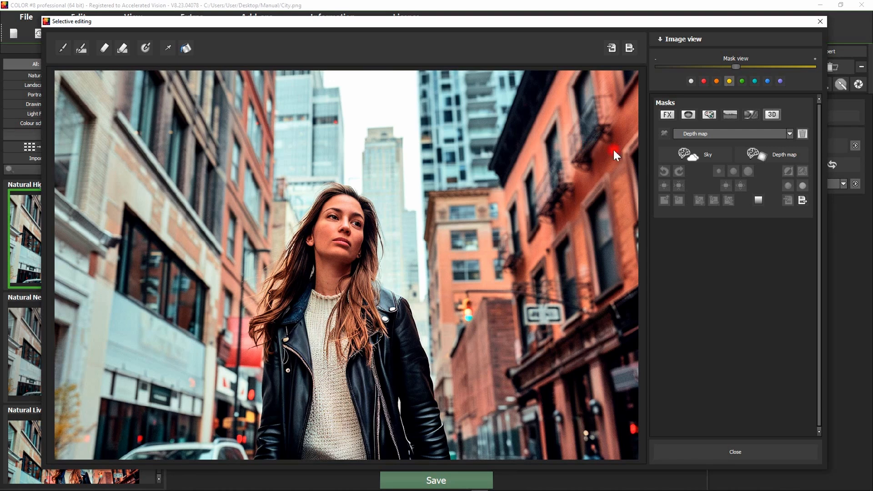
{"action": "left_click", "coordinate": [664, 133]}
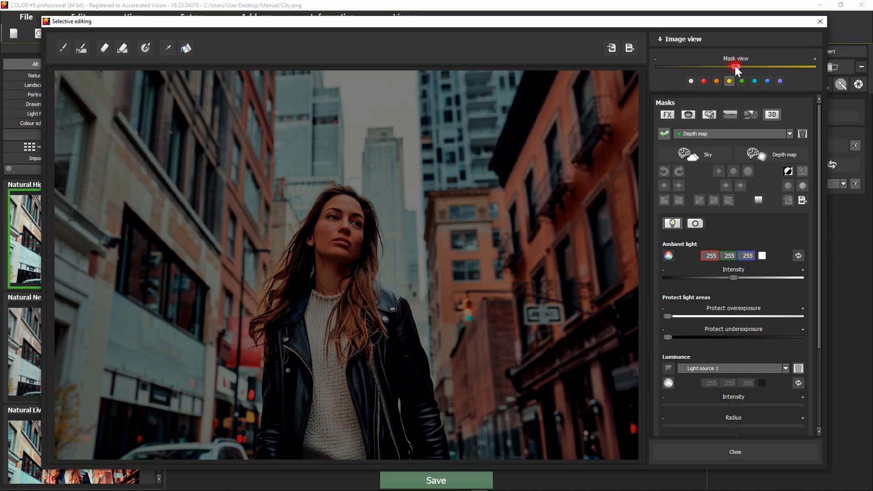
{"action": "left_click_drag", "start_coordinate": [736, 66], "coordinate": [725, 83]}
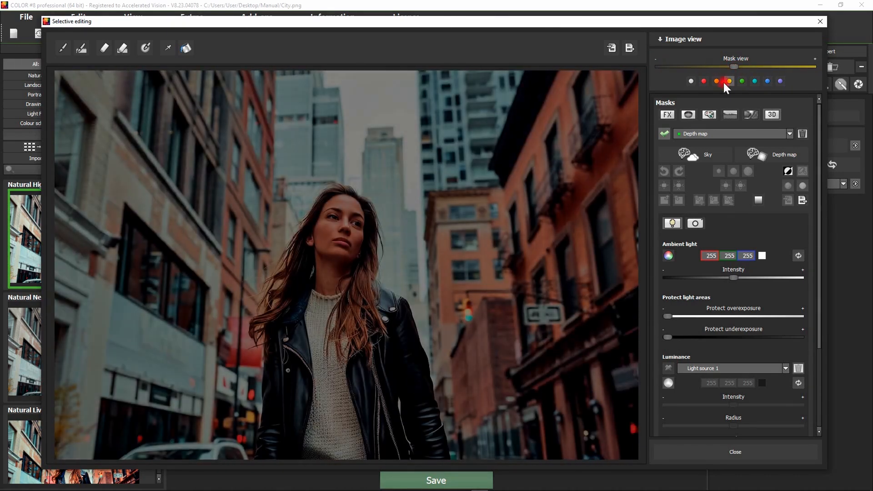
{"action": "left_click", "coordinate": [692, 83]}
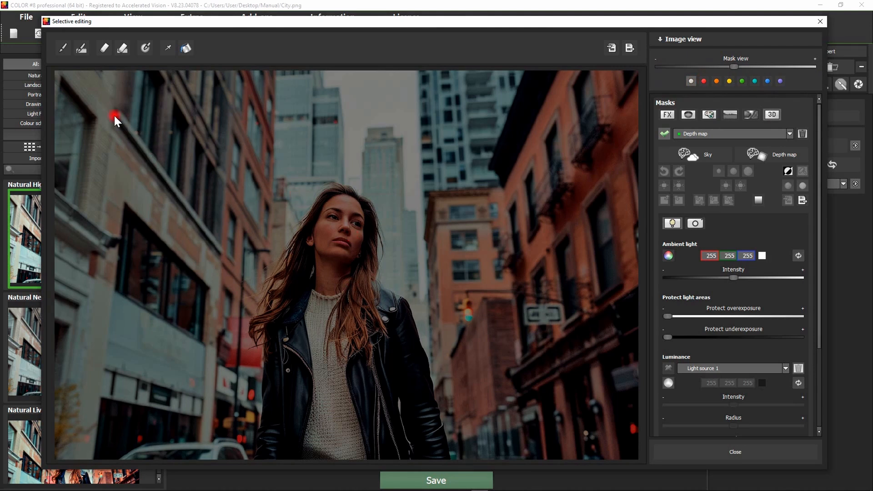
Paint the whole woman into the depth map mask using the brush with Contours at 0%.
{"action": "left_click", "coordinate": [63, 47]}
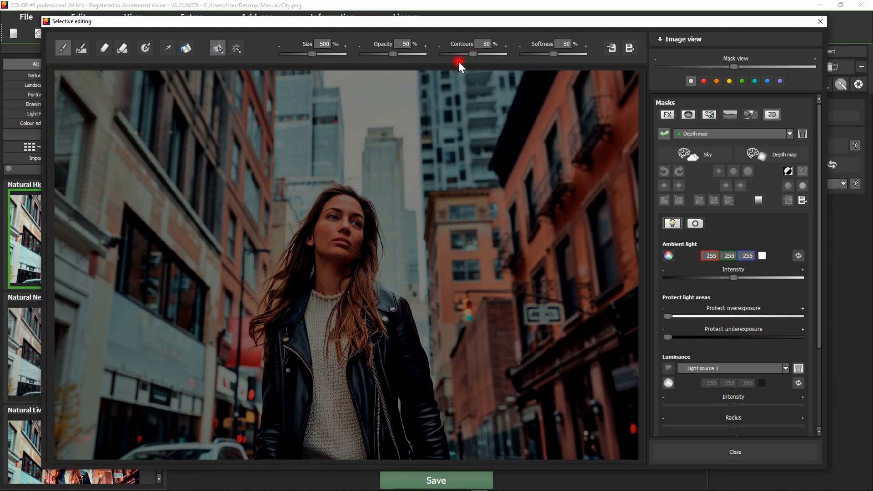
{"action": "left_click_drag", "start_coordinate": [472, 54], "coordinate": [443, 54]}
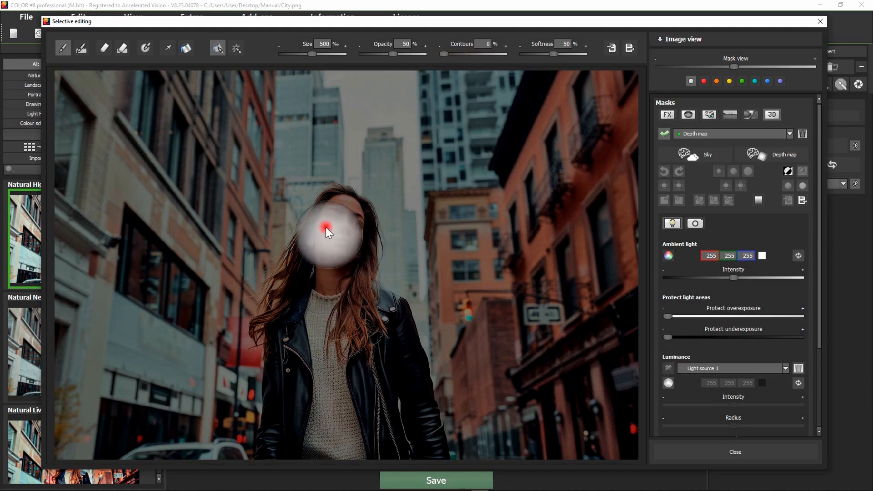
{"action": "left_click", "coordinate": [340, 217]}
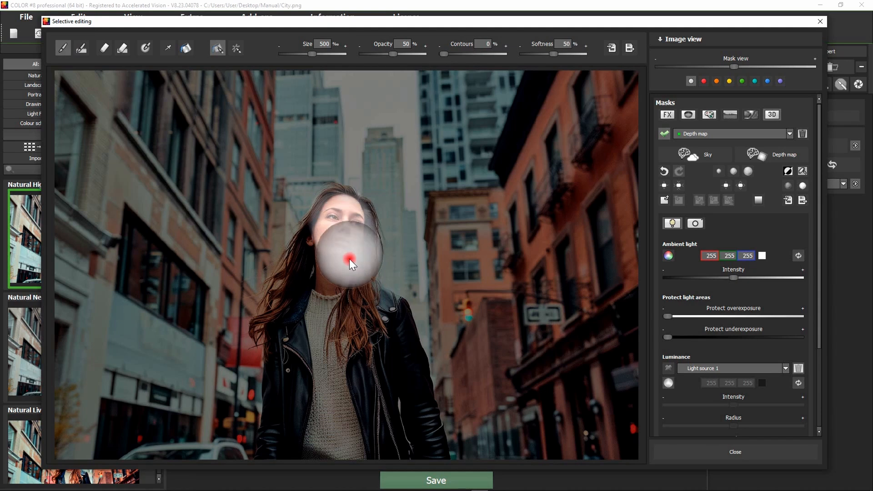
{"action": "mouse_move", "coordinate": [349, 258]}
{"action": "left_mouse_down"}
{"action": "mouse_move", "coordinate": [350, 296]}
{"action": "mouse_move", "coordinate": [386, 332]}
{"action": "mouse_move", "coordinate": [415, 458]}
{"action": "mouse_move", "coordinate": [290, 454]}
{"action": "mouse_move", "coordinate": [288, 349]}
{"action": "mouse_move", "coordinate": [323, 248]}
{"action": "mouse_move", "coordinate": [356, 416]}
{"action": "mouse_move", "coordinate": [364, 337]}
{"action": "mouse_move", "coordinate": [289, 344]}
{"action": "mouse_move", "coordinate": [285, 329]}
{"action": "mouse_move", "coordinate": [296, 323]}
{"action": "mouse_move", "coordinate": [338, 217]}
{"action": "mouse_move", "coordinate": [366, 312]}
{"action": "mouse_move", "coordinate": [381, 324]}
{"action": "mouse_move", "coordinate": [397, 402]}
{"action": "mouse_move", "coordinate": [387, 327]}
{"action": "mouse_move", "coordinate": [392, 373]}
{"action": "mouse_move", "coordinate": [420, 448]}
{"action": "left_mouse_up"}
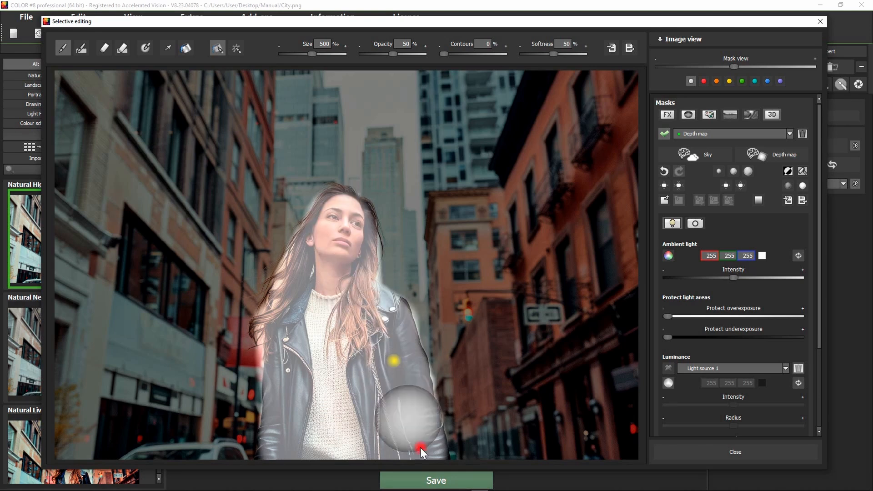
Erase excess mask beside the woman's shoulder with the mask eraser, leaving no drawing tool active.
{"action": "left_click", "coordinate": [104, 48]}
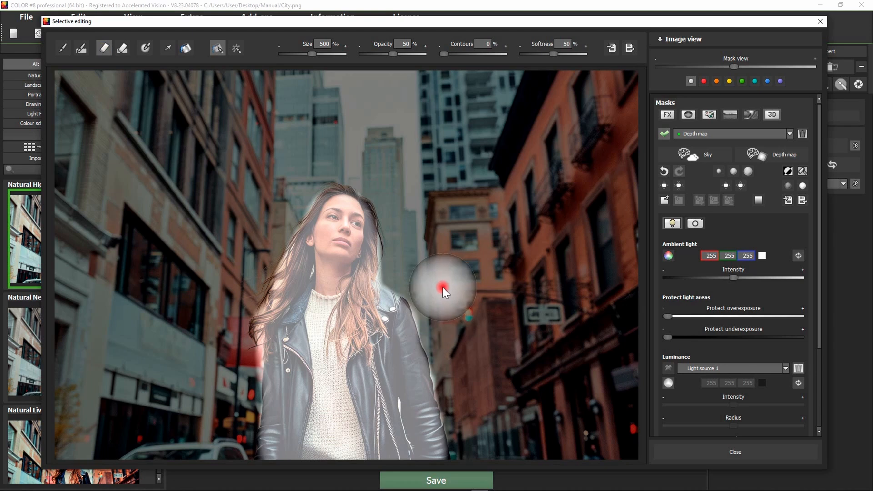
{"action": "mouse_move", "coordinate": [443, 288]}
{"action": "left_mouse_down"}
{"action": "mouse_move", "coordinate": [455, 331]}
{"action": "mouse_move", "coordinate": [439, 286]}
{"action": "mouse_move", "coordinate": [445, 310]}
{"action": "mouse_move", "coordinate": [485, 347]}
{"action": "mouse_move", "coordinate": [510, 353]}
{"action": "mouse_move", "coordinate": [501, 312]}
{"action": "mouse_move", "coordinate": [409, 264]}
{"action": "left_mouse_up"}
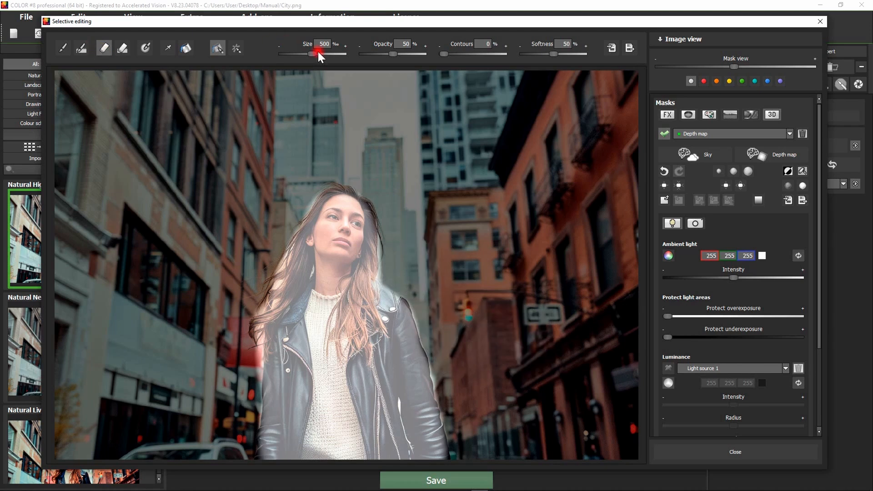
{"action": "left_click", "coordinate": [104, 48]}
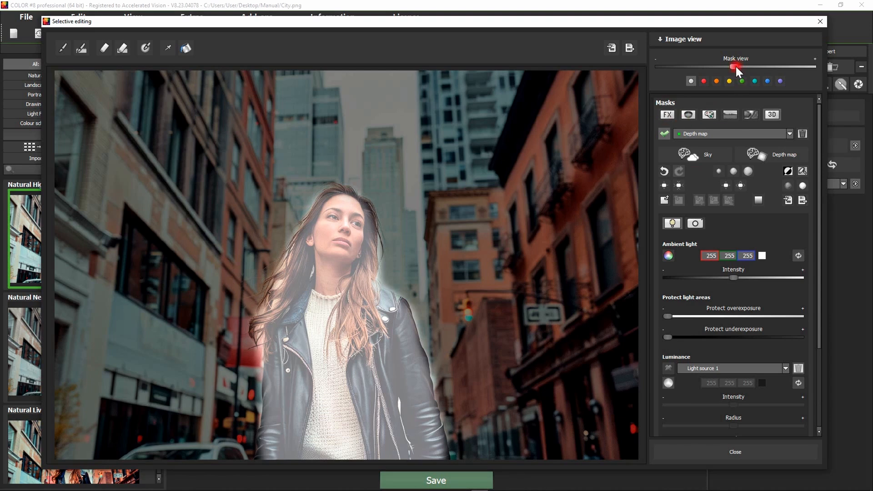
Hide the mask overlay and raise the depth map's lens blurring to slightly above the middle, using Very good quality.
{"action": "left_click_drag", "start_coordinate": [736, 65], "coordinate": [621, 55]}
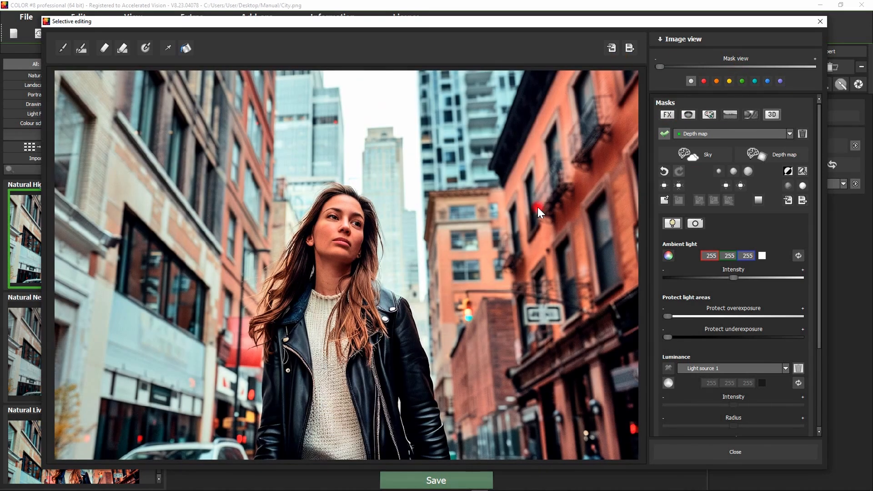
{"action": "left_click", "coordinate": [696, 223]}
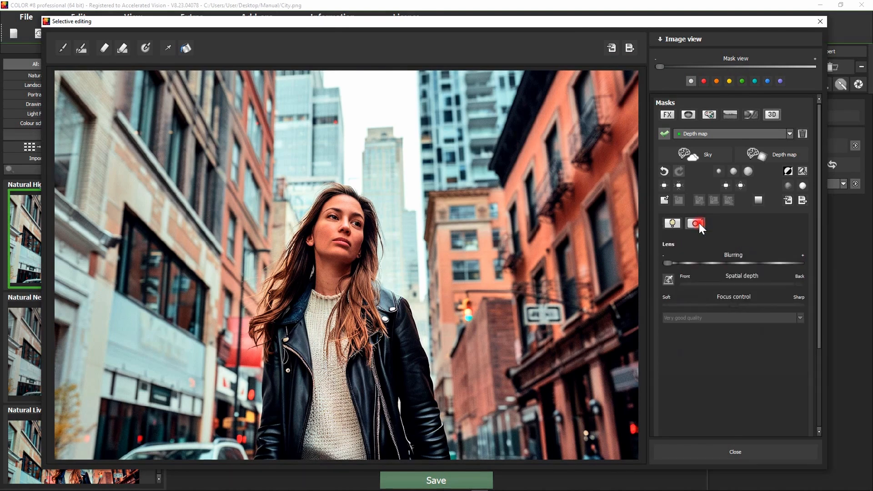
{"action": "left_click_drag", "start_coordinate": [674, 260], "coordinate": [720, 268]}
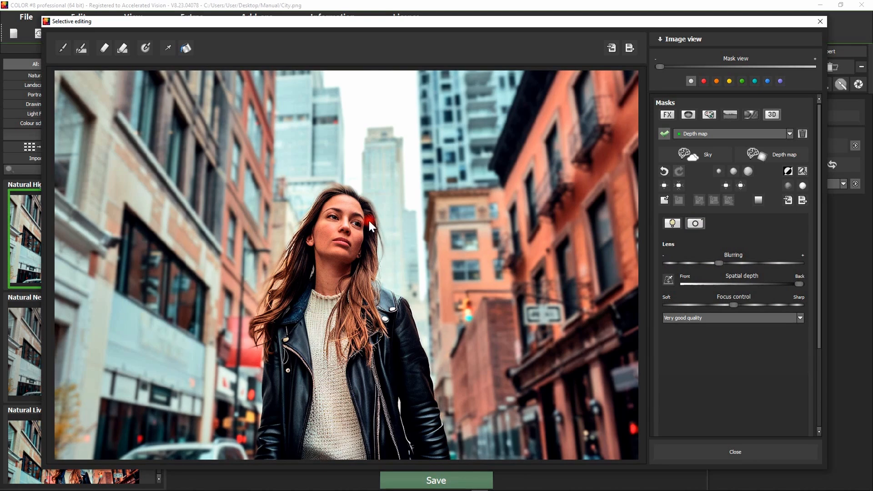
{"action": "left_click_drag", "start_coordinate": [719, 263], "coordinate": [732, 263]}
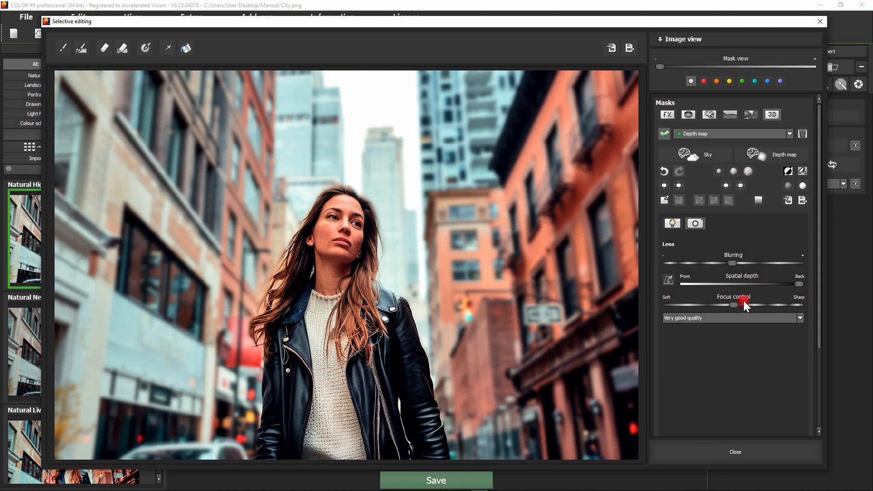
{"action": "mouse_move", "coordinate": [731, 262]}
{"action": "left_mouse_down"}
{"action": "mouse_move", "coordinate": [774, 263]}
{"action": "mouse_move", "coordinate": [748, 263]}
{"action": "left_mouse_up"}
{"action": "left_click", "coordinate": [752, 320]}
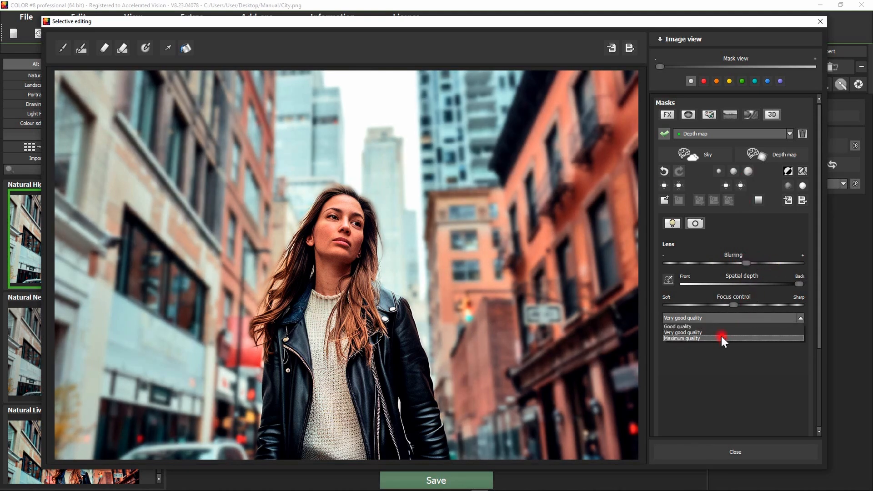
{"action": "left_click", "coordinate": [721, 332]}
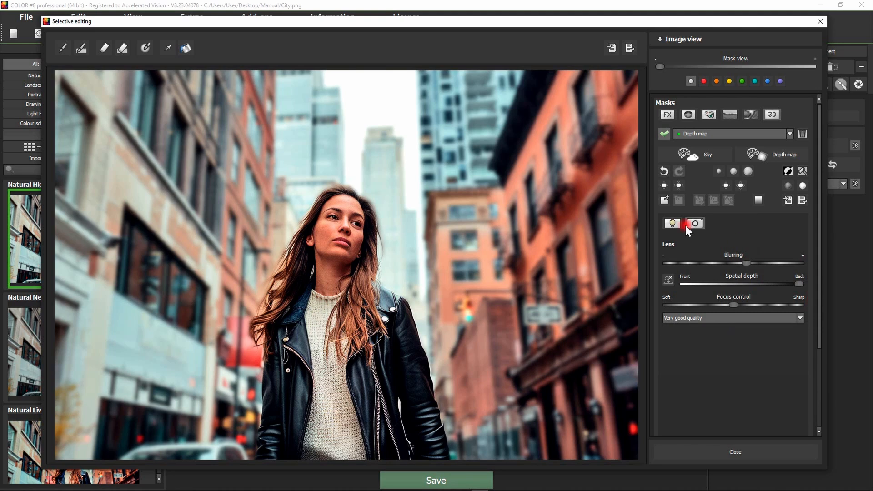
Try a spatial depth nearer the front with focus control at soft and near sharp, returning focus control to the middle.
{"action": "left_click_drag", "start_coordinate": [801, 286], "coordinate": [716, 285]}
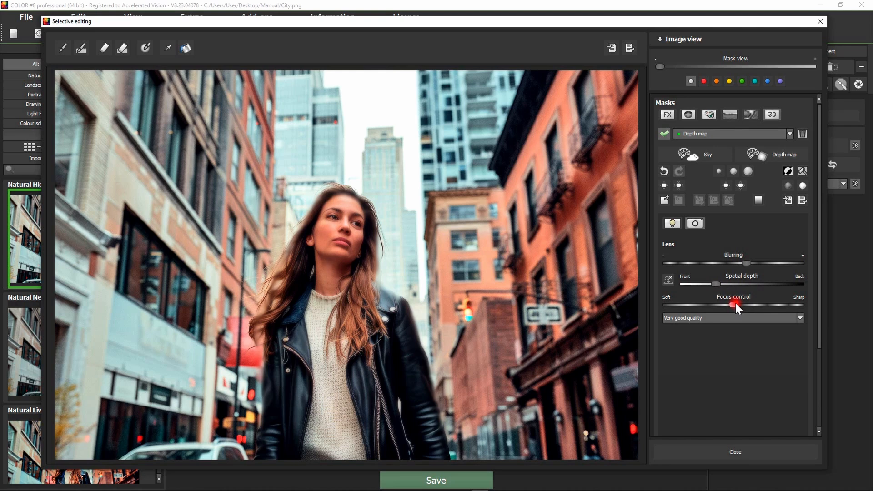
{"action": "mouse_move", "coordinate": [735, 302]}
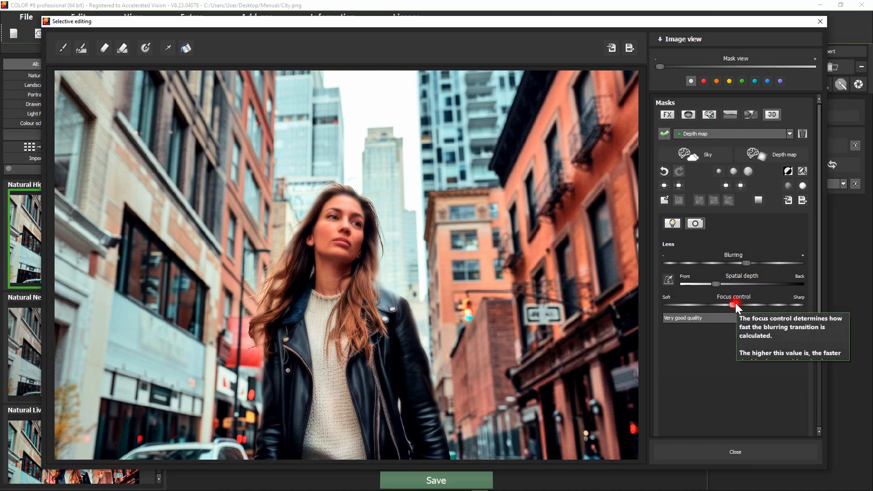
{"action": "left_click_drag", "start_coordinate": [736, 302], "coordinate": [665, 303]}
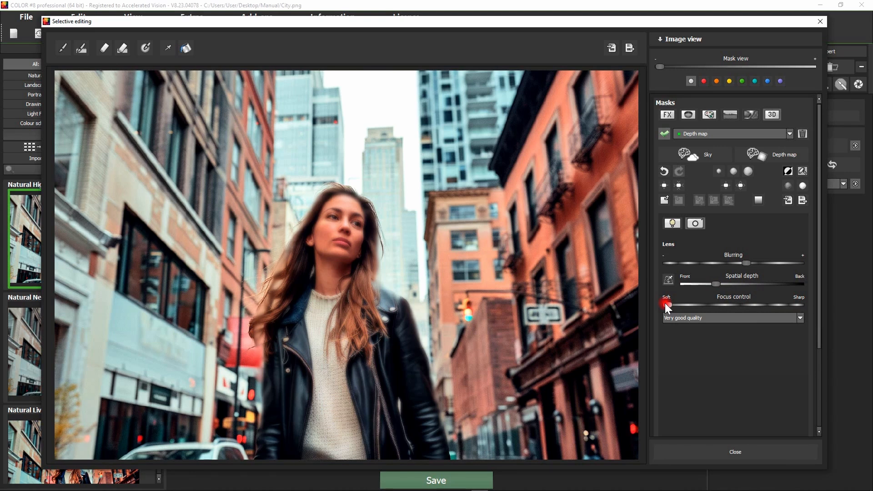
{"action": "left_click_drag", "start_coordinate": [772, 315], "coordinate": [785, 317]}
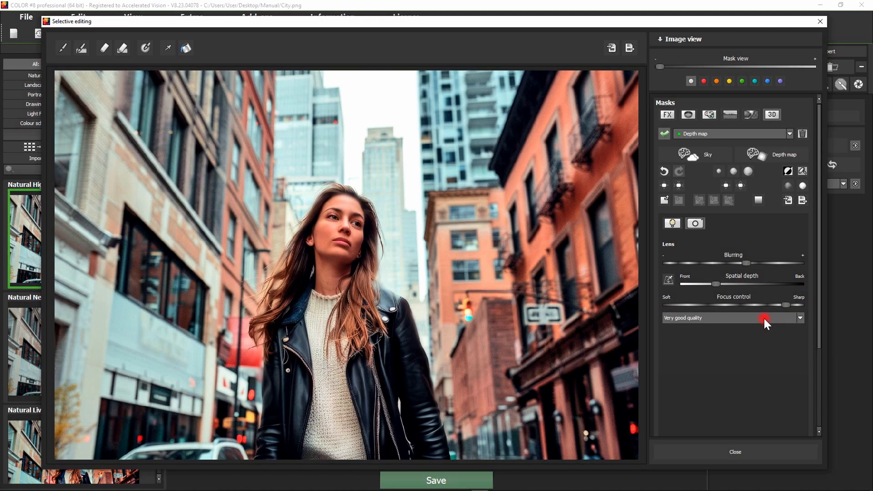
{"action": "left_click_drag", "start_coordinate": [774, 305], "coordinate": [735, 303]}
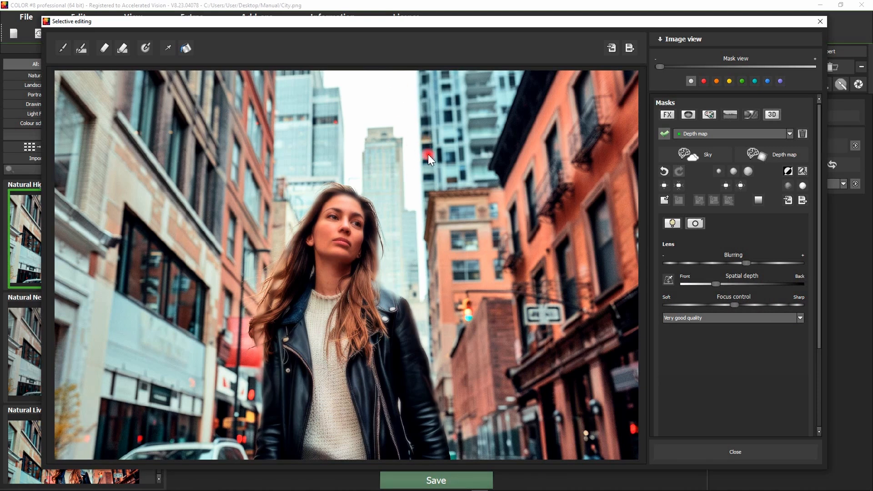
Pick the lens's spatial depth directly from the image to focus on the woman, and close selective editing.
{"action": "left_click", "coordinate": [670, 280]}
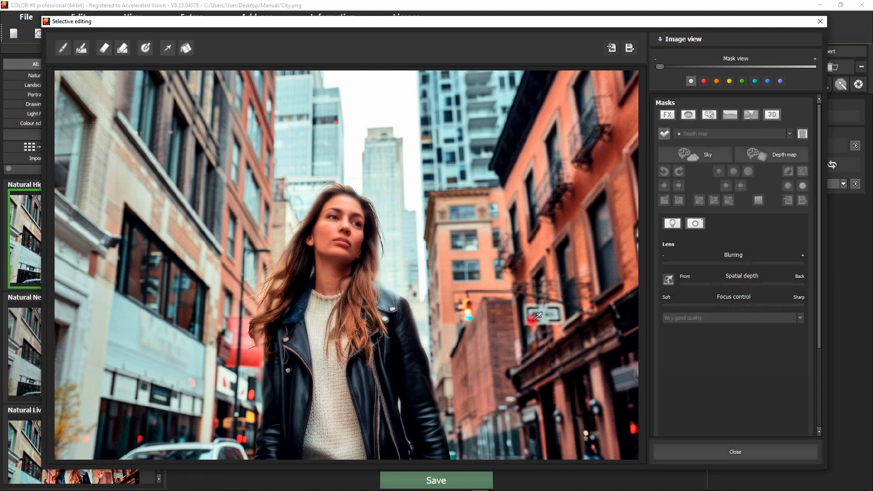
{"action": "left_click", "coordinate": [416, 166]}
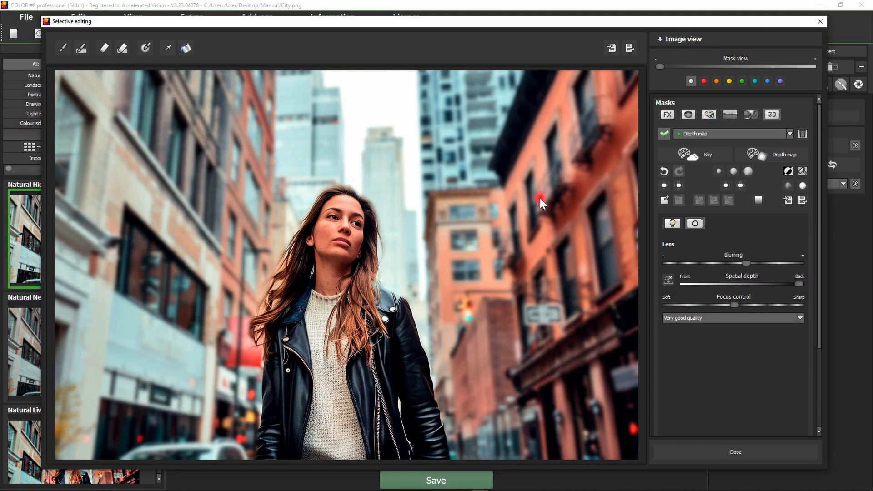
{"action": "left_click", "coordinate": [753, 452]}
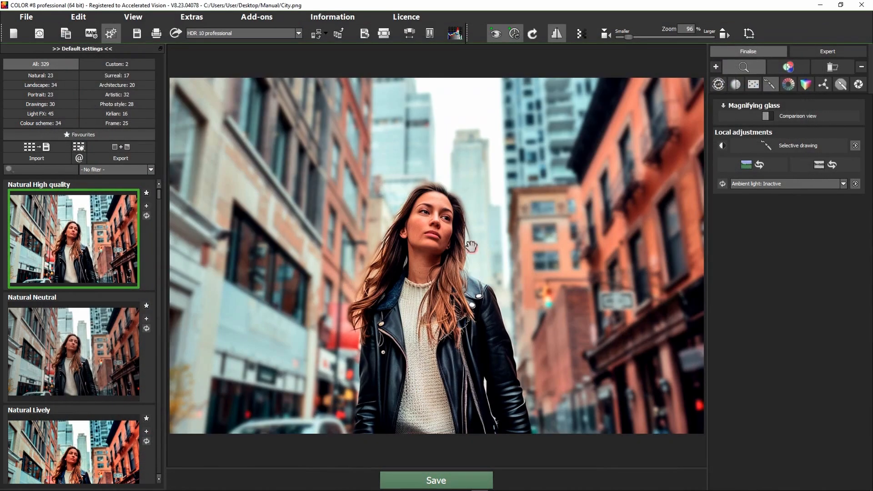
Open the Landscape image from the image history without saving the current project.
{"action": "left_click", "coordinate": [39, 34]}
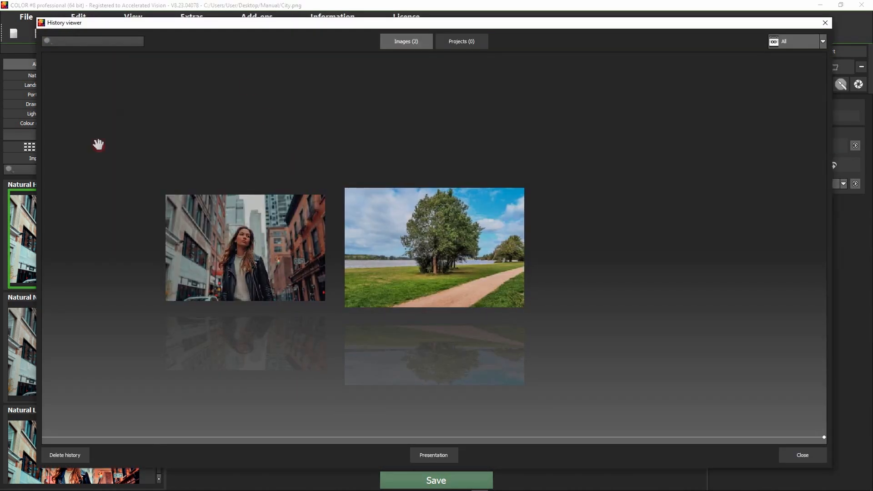
{"action": "double_click", "coordinate": [449, 256]}
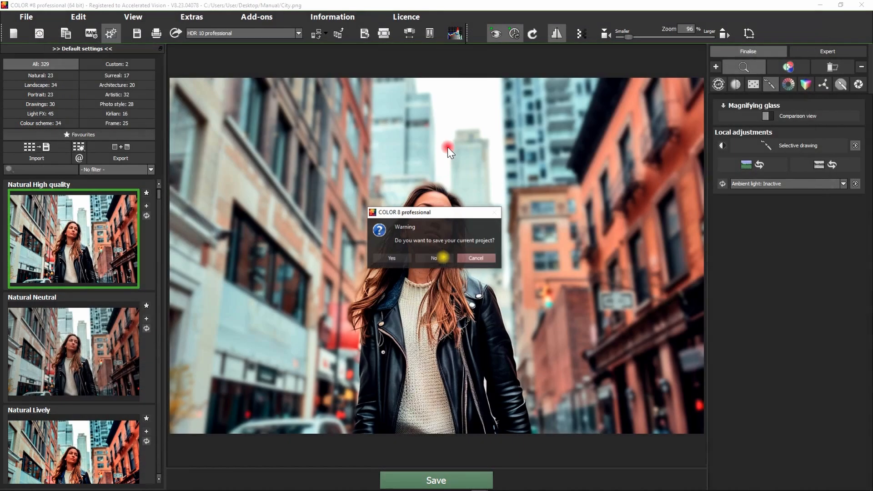
{"action": "left_click", "coordinate": [447, 258]}
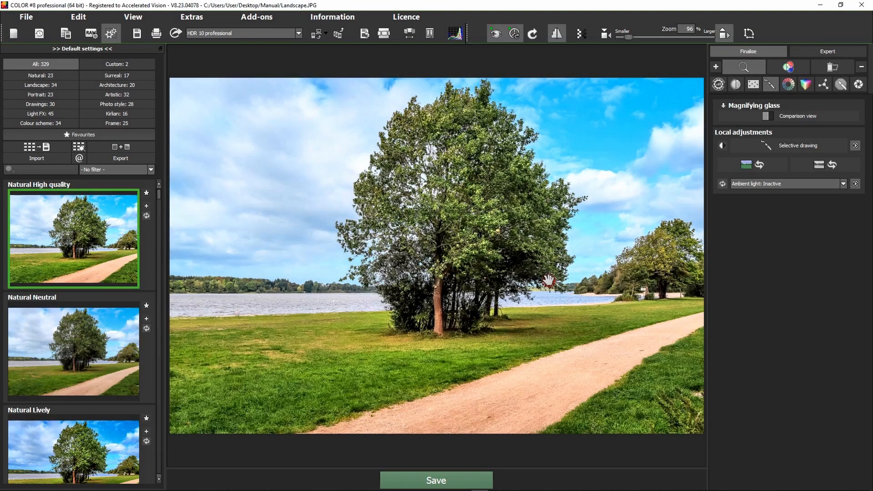
Open selective drawing on the landscape, choose a 3D depth map mask and load the Landscape_Depth image into it.
{"action": "left_click", "coordinate": [795, 149]}
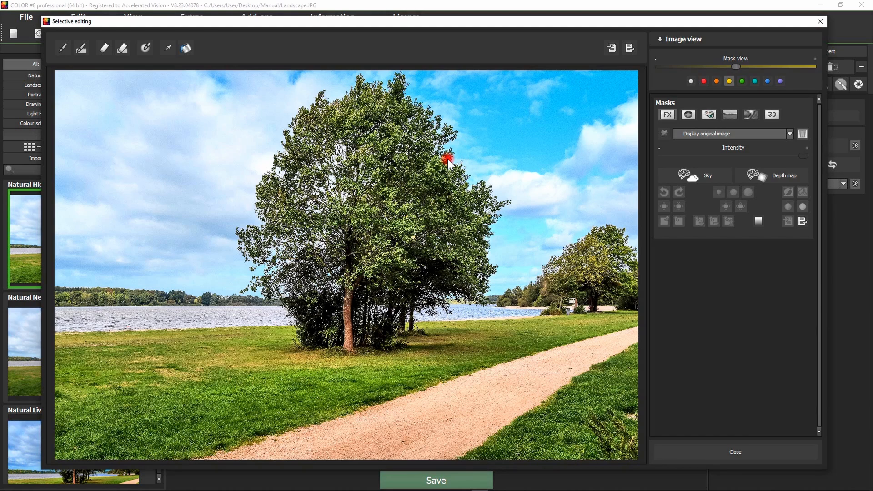
{"action": "left_click", "coordinate": [772, 115]}
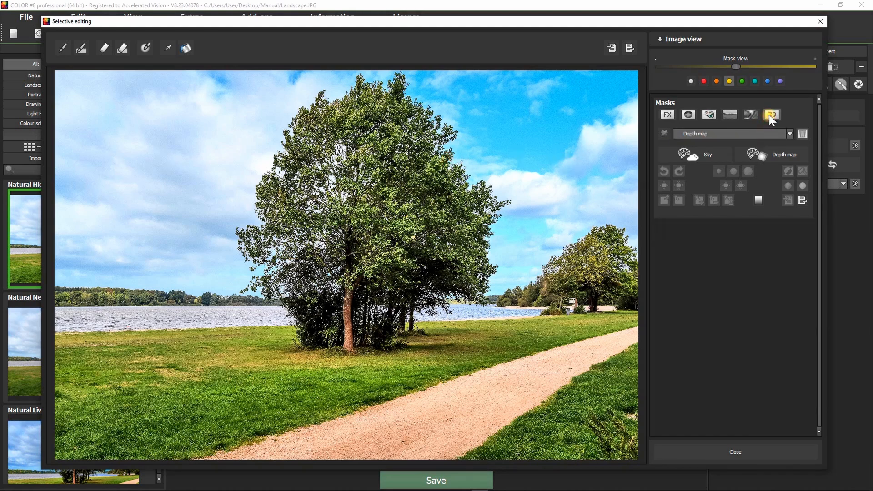
{"action": "left_click", "coordinate": [802, 200]}
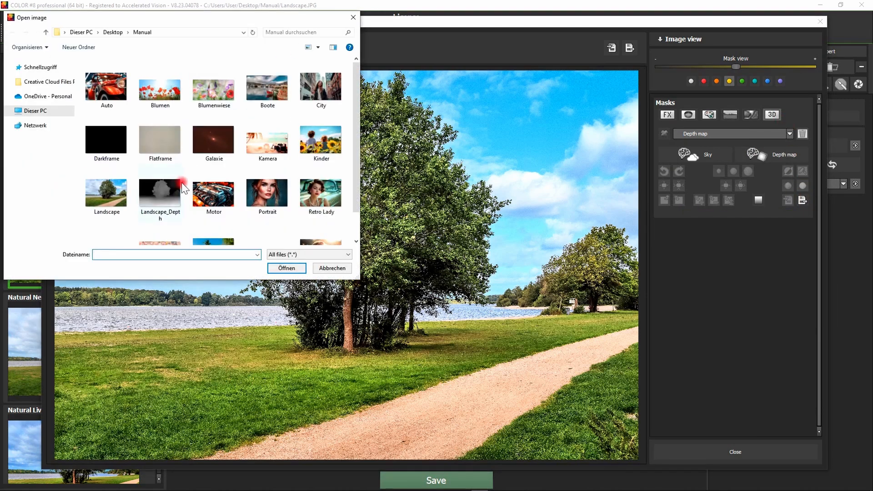
{"action": "left_click", "coordinate": [176, 204]}
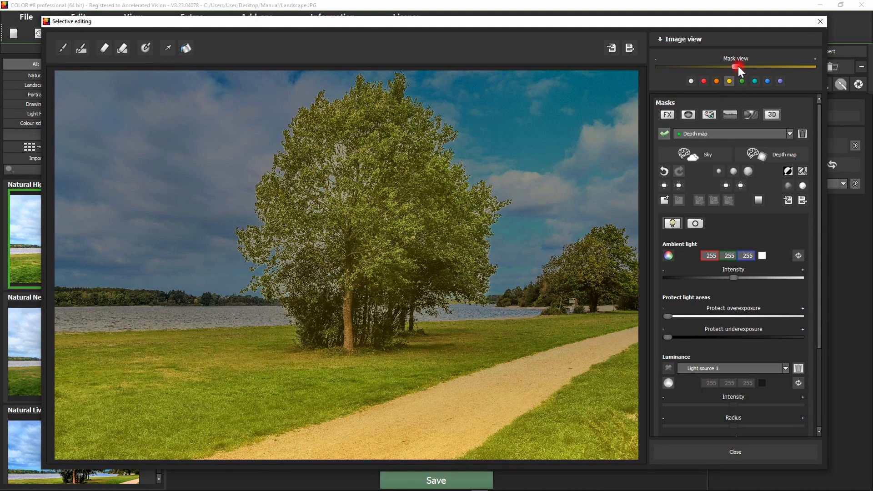
Display the loaded depth map in white at full mask view strength, and hide the mask overlay again.
{"action": "left_click", "coordinate": [691, 81]}
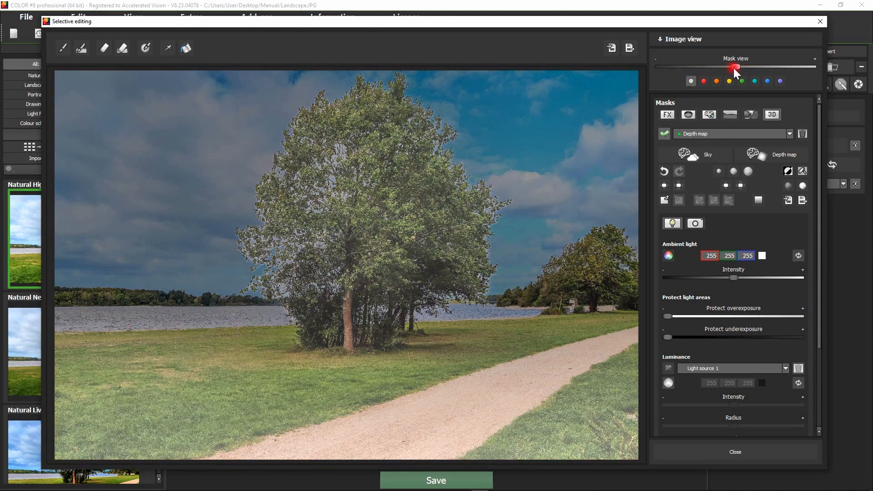
{"action": "left_click_drag", "start_coordinate": [734, 68], "coordinate": [823, 81]}
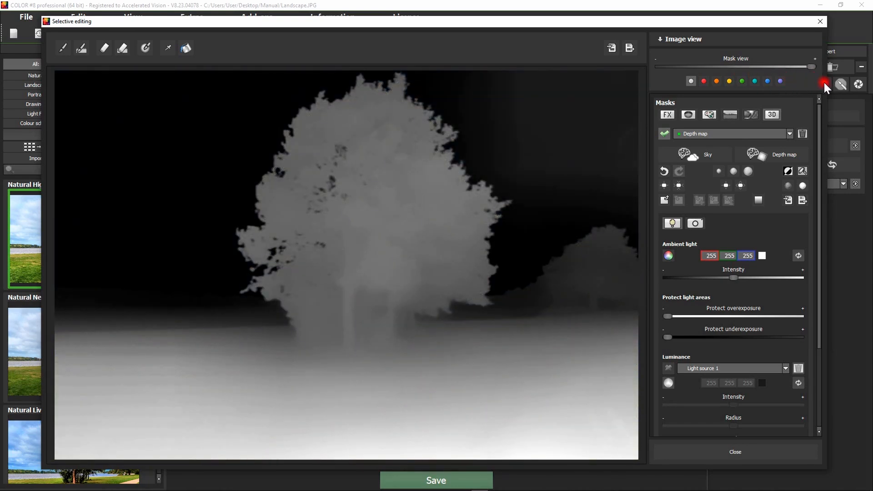
{"action": "left_click_drag", "start_coordinate": [824, 81], "coordinate": [642, 63]}
Open the depth map's lens settings and raise blurring to slightly below the middle.
{"action": "left_click", "coordinate": [694, 223]}
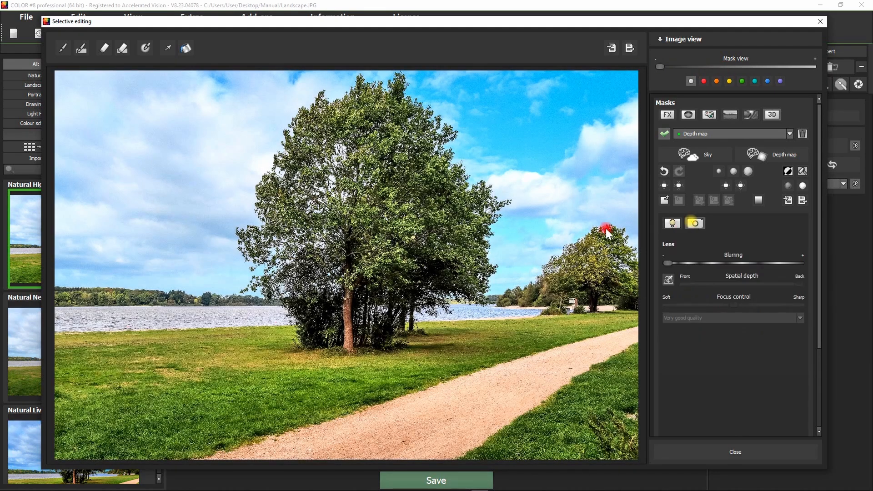
{"action": "scroll", "coordinate": [679, 290], "scroll_direction": "down", "scroll_amount": 1}
{"action": "left_click_drag", "start_coordinate": [673, 236], "coordinate": [699, 236]}
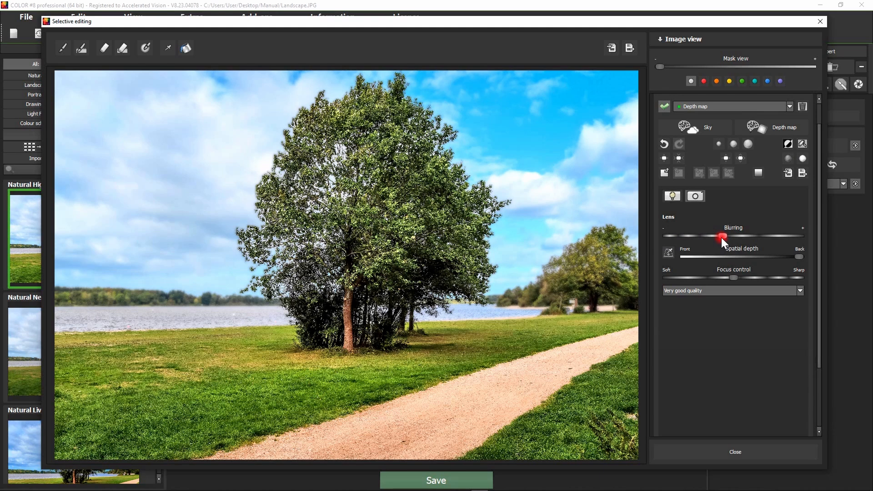
Try picking the lens's spatial depth from the small background tree, with focus control raised to near sharp.
{"action": "left_click", "coordinate": [670, 255]}
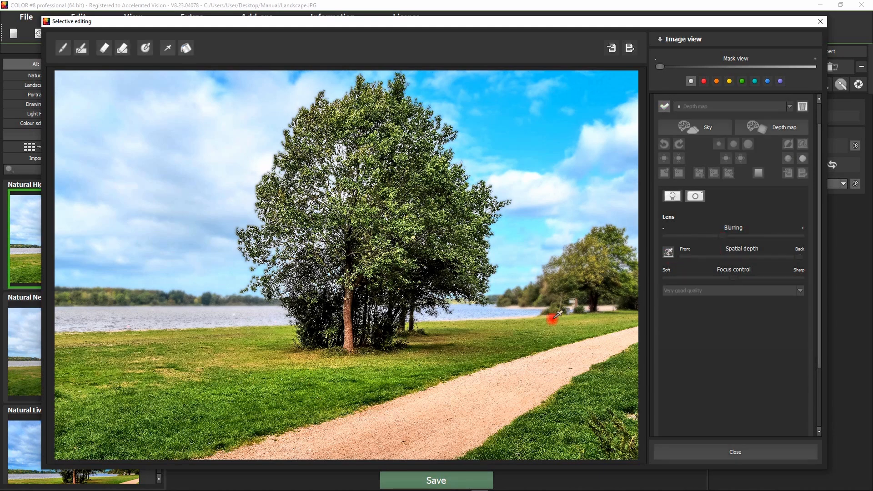
{"action": "left_click", "coordinate": [593, 271]}
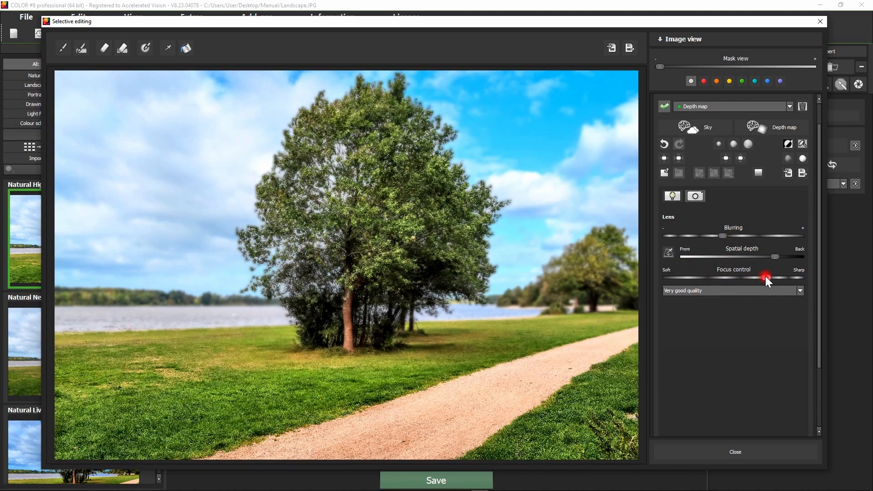
{"action": "left_click_drag", "start_coordinate": [776, 277], "coordinate": [787, 278]}
Pick the lens's spatial depth from the path in the foreground and set focus control to about two thirds toward sharp.
{"action": "left_click", "coordinate": [669, 253]}
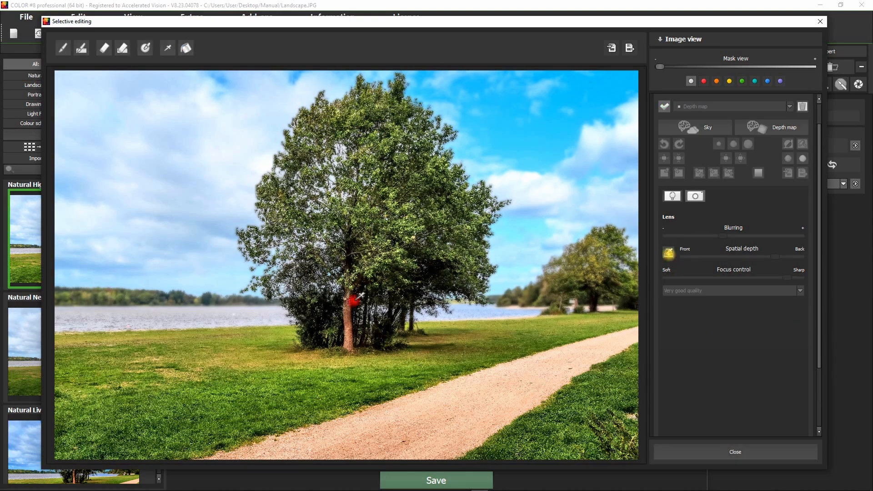
{"action": "left_click", "coordinate": [335, 450]}
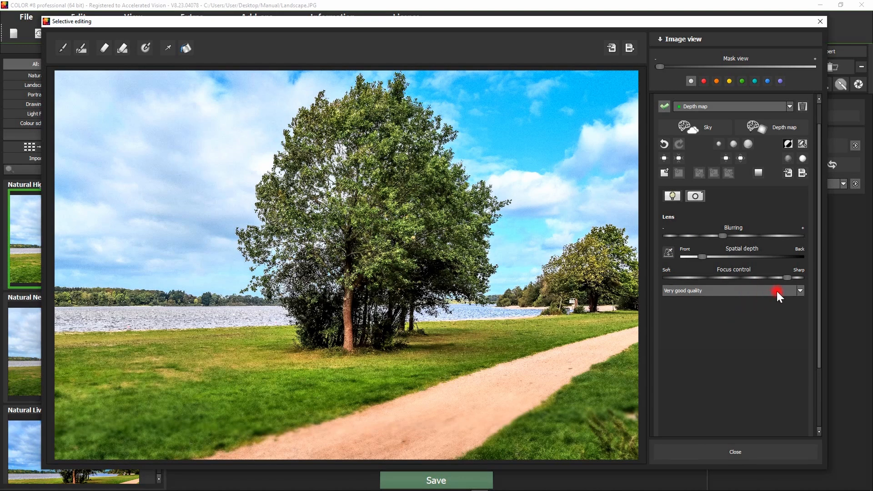
{"action": "left_click_drag", "start_coordinate": [790, 280], "coordinate": [712, 273]}
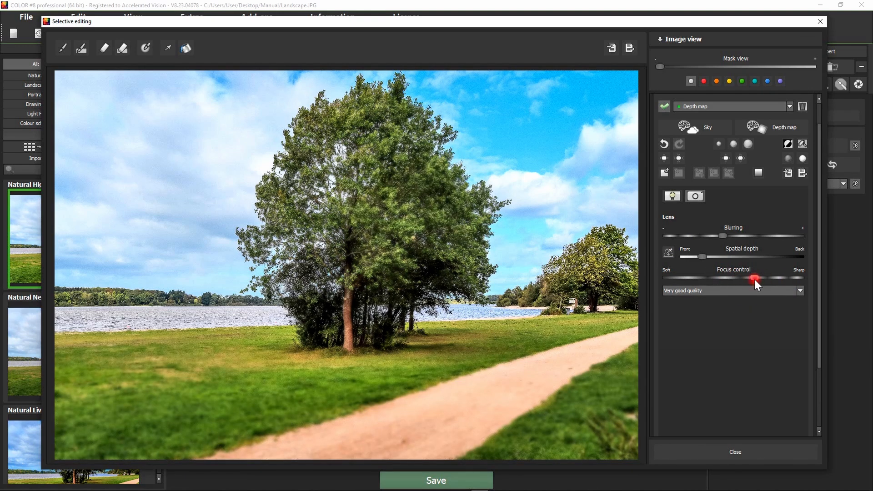
{"action": "left_click_drag", "start_coordinate": [754, 279], "coordinate": [755, 280]}
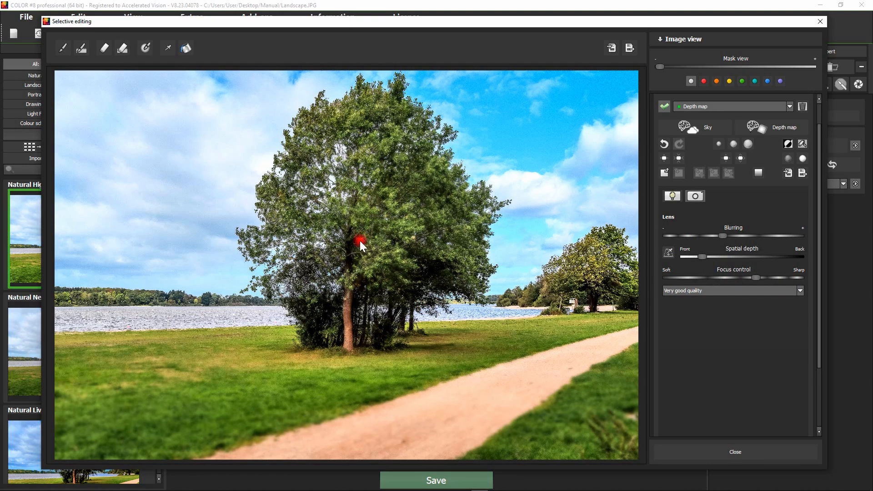